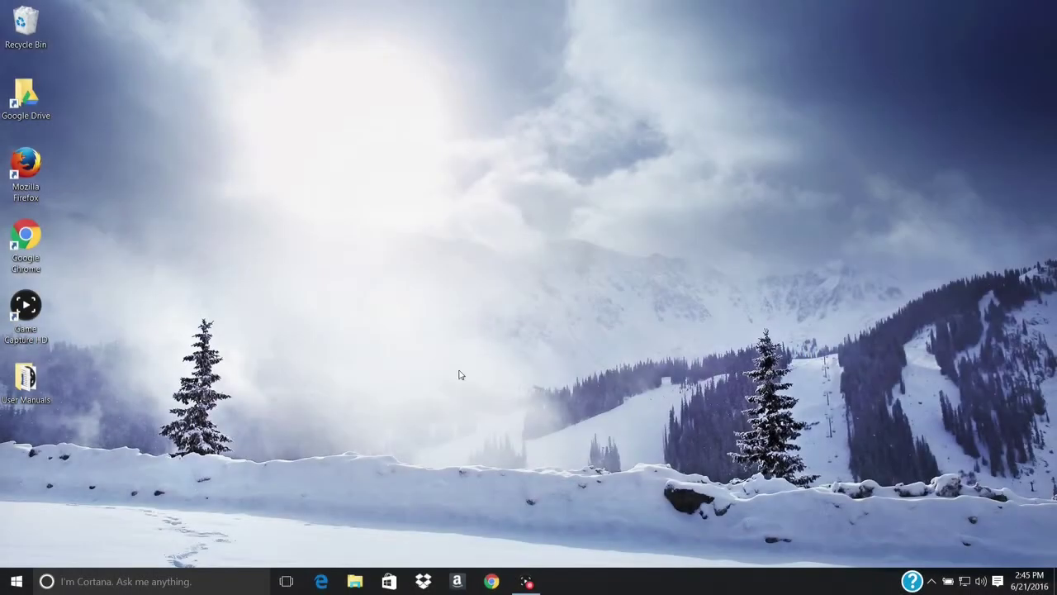
# - Open the 01_Search Tool folder on DVD RW Drive (E:) in File Explorer
pyautogui.click(353, 582)
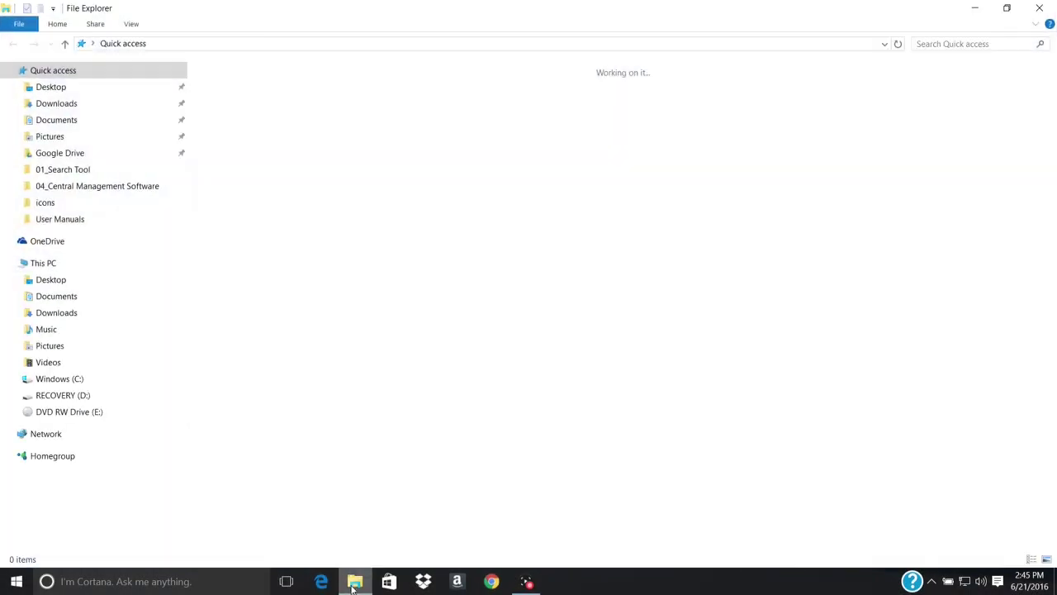
pyautogui.click(70, 412)
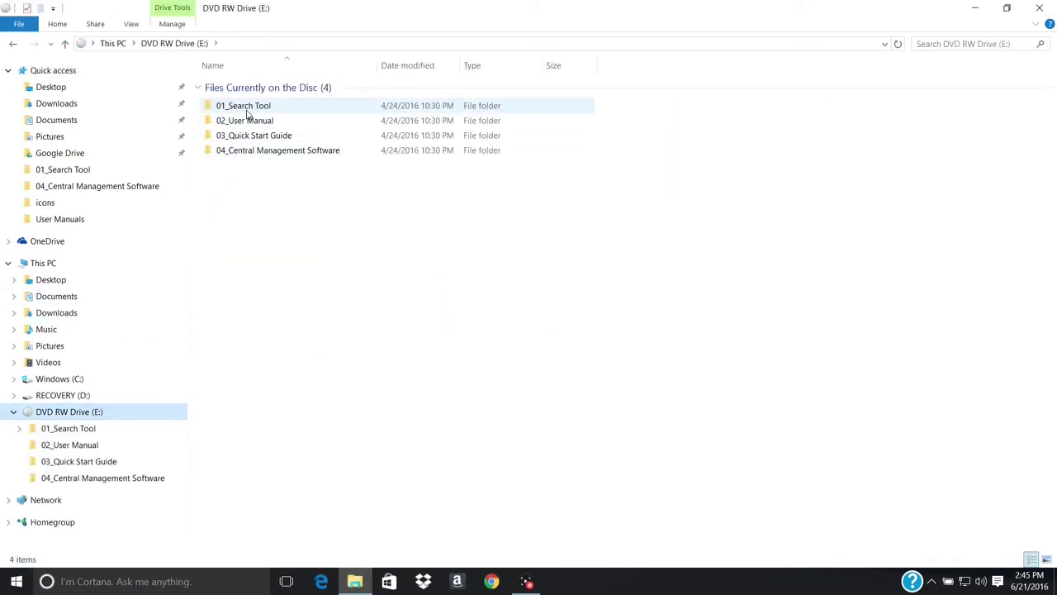
pyautogui.moveTo(266, 110)
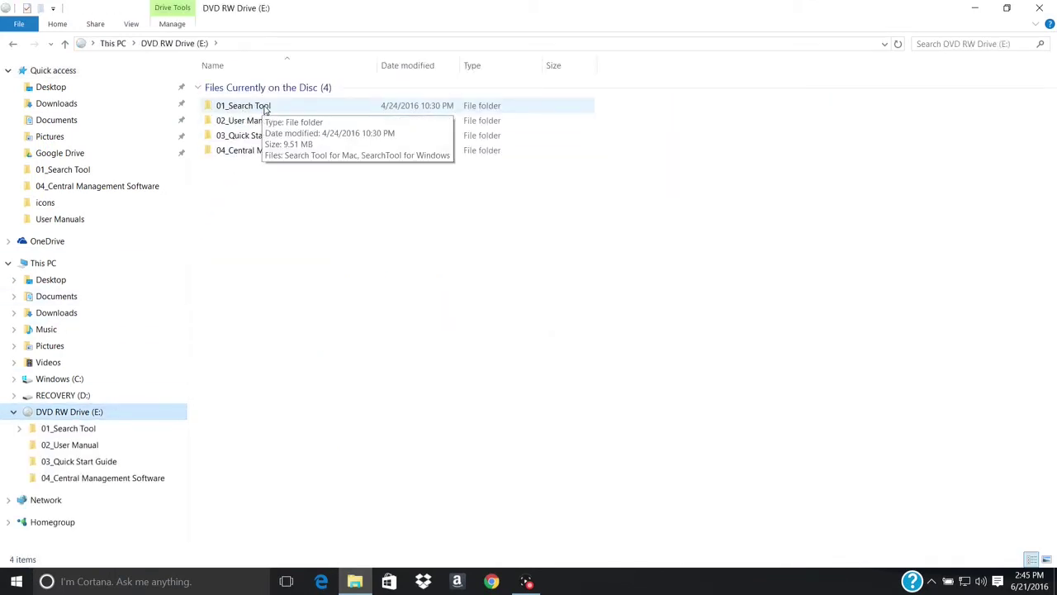
pyautogui.click(281, 109)
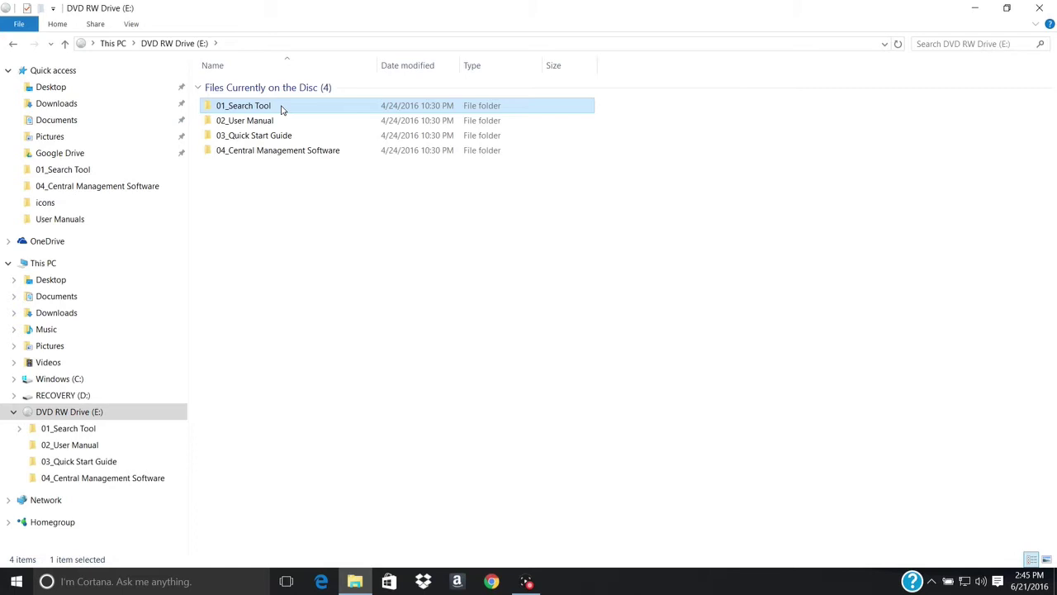
pyautogui.doubleClick(281, 108)
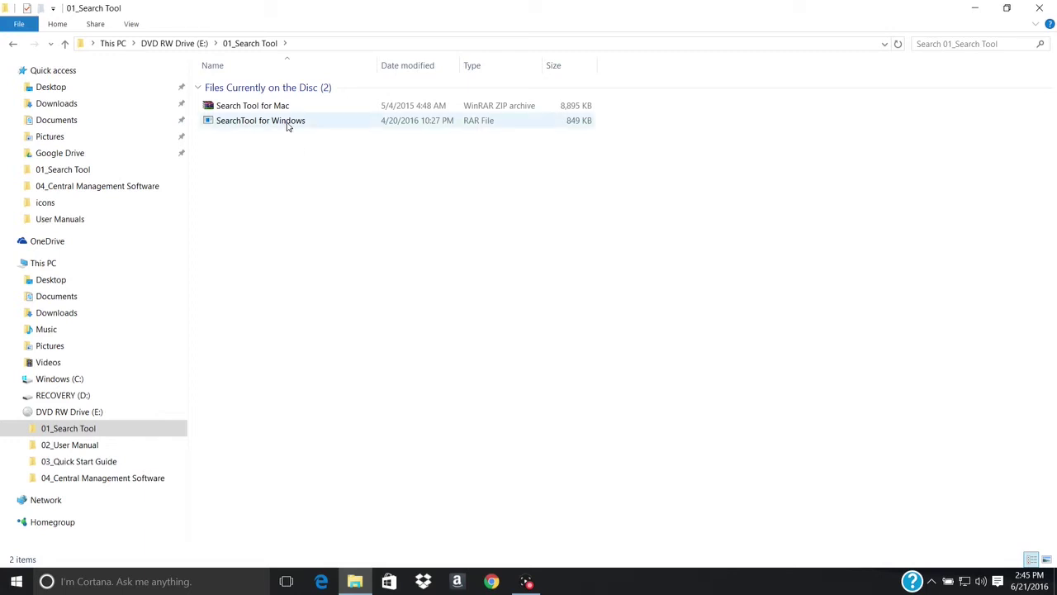
# - Open the SearchTool for Windows archive with WinRAR
pyautogui.click(290, 124)
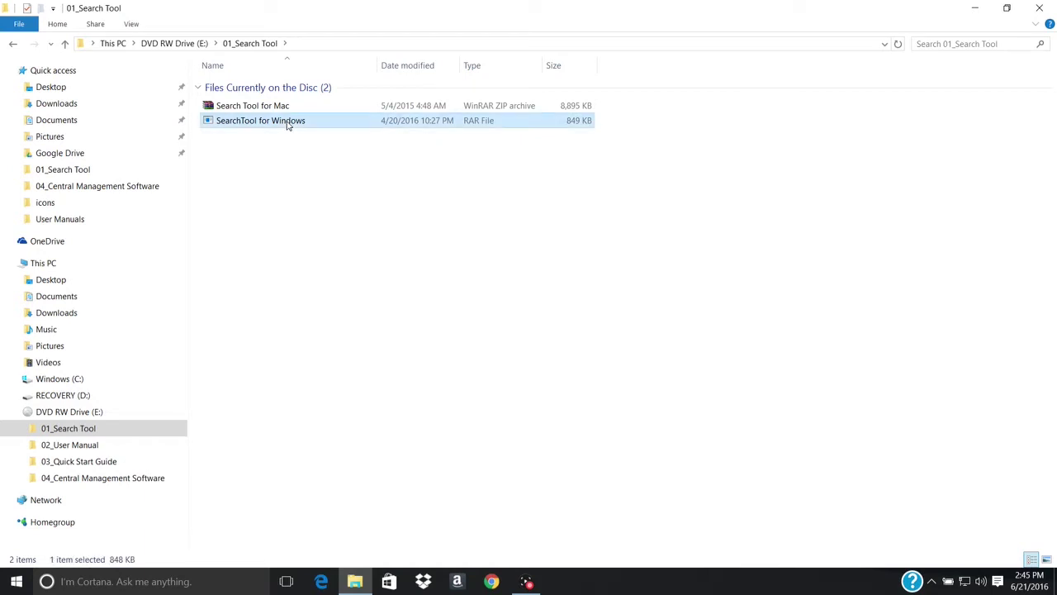
pyautogui.rightClick(289, 124)
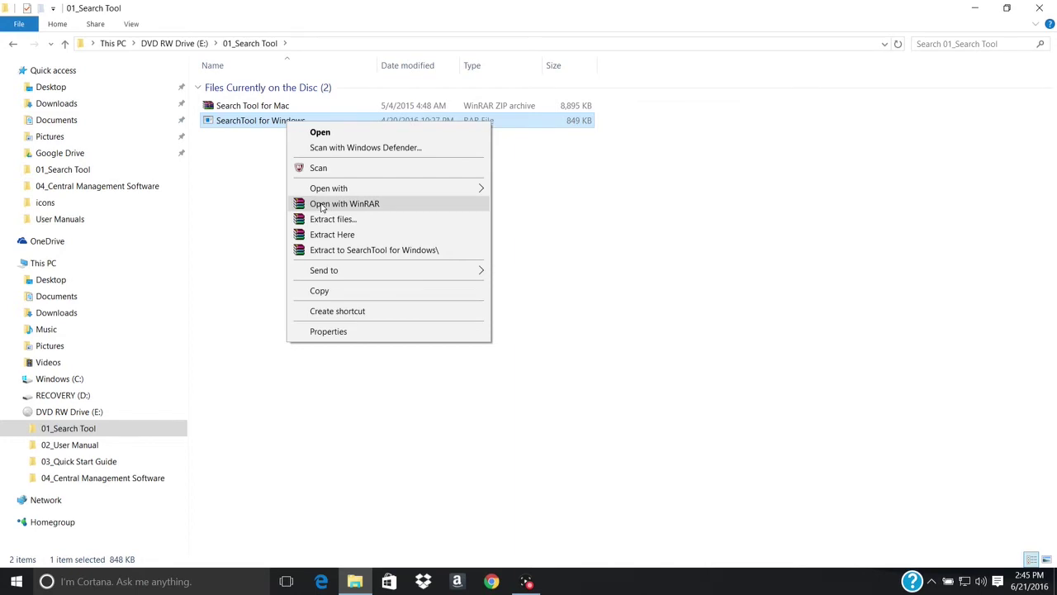
pyautogui.click(322, 205)
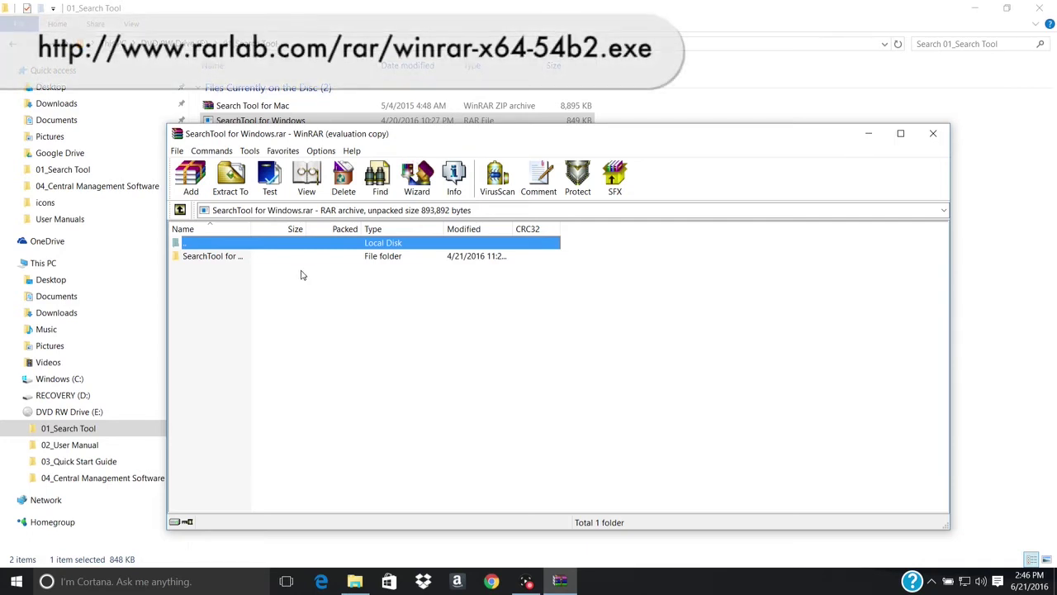
# - Enter the archive's SearchTool folder and run SearchTool_Setup_v1.6.exe
pyautogui.doubleClick(238, 257)
pyautogui.doubleClick(215, 257)
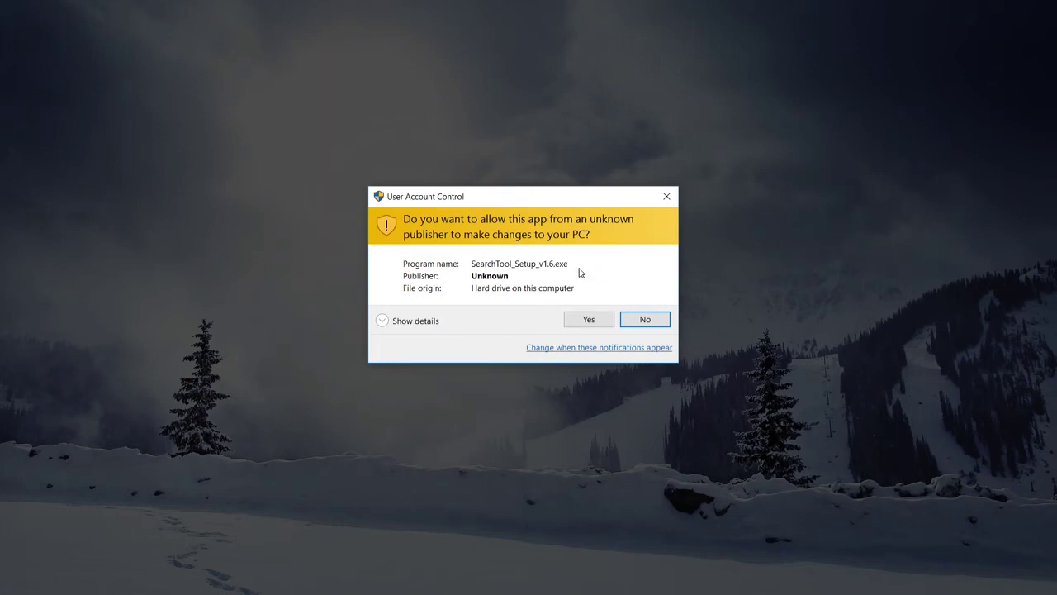
# - Allow the installer to make changes and close the Explorer and WinRAR windows
pyautogui.click(582, 320)
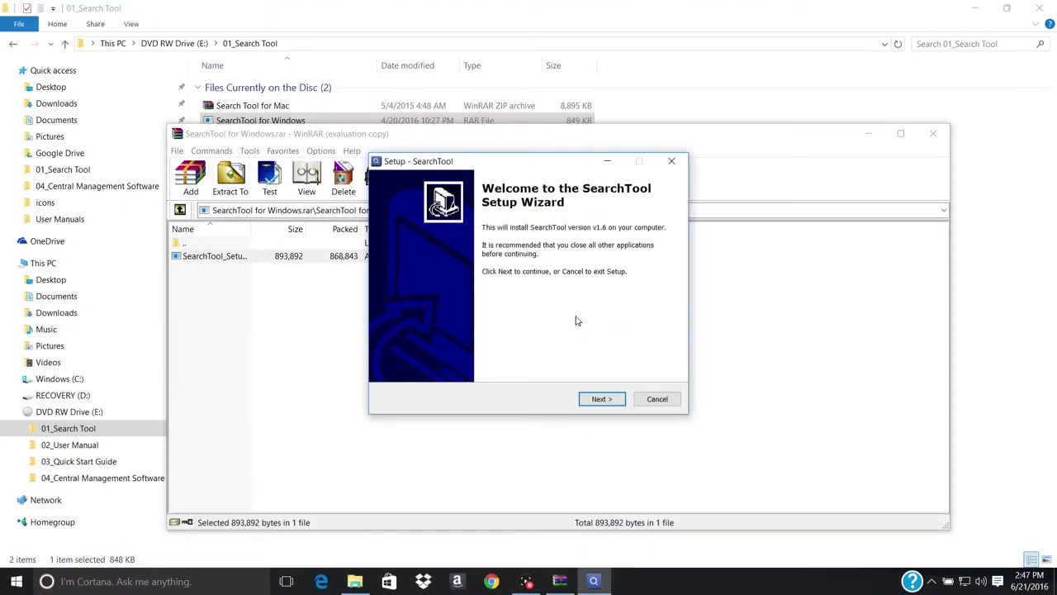
pyautogui.click(1039, 8)
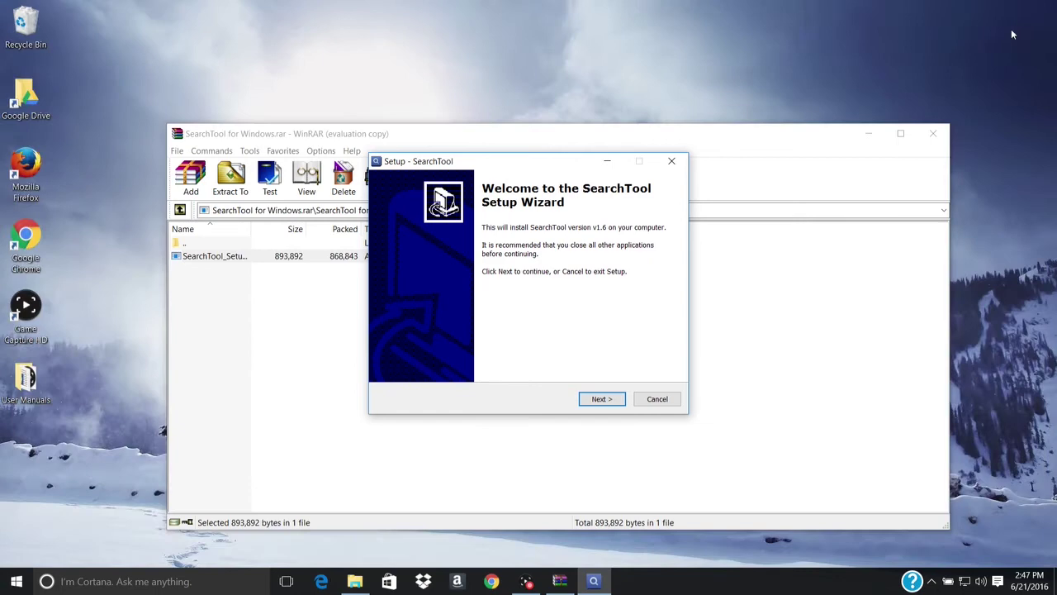
pyautogui.click(932, 133)
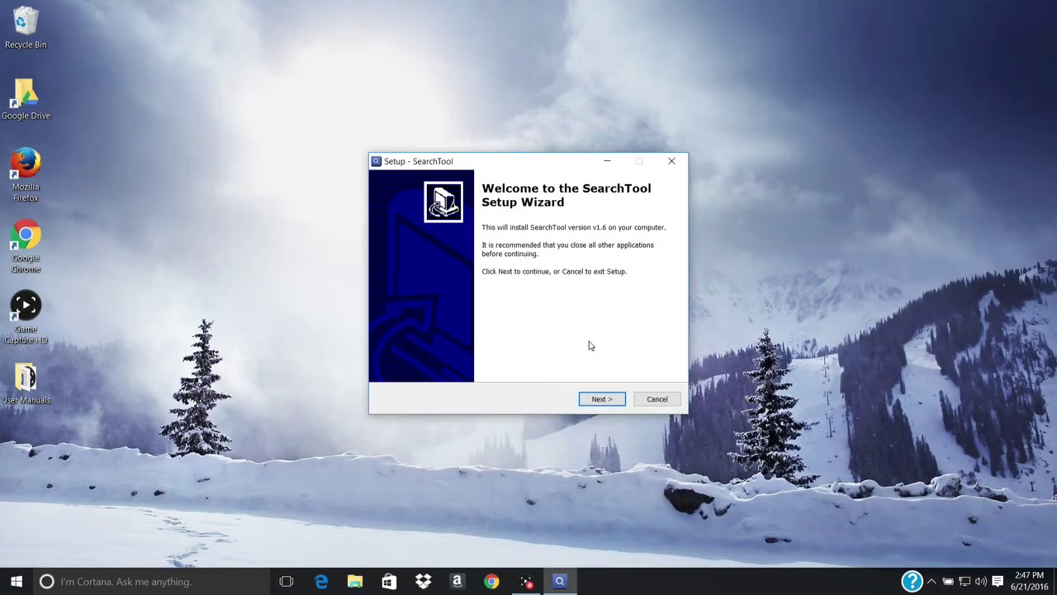
# - Install SearchTool v1.6 with default location, Start Menu folder and desktop icon, then launch it
pyautogui.click(604, 398)
pyautogui.click(604, 400)
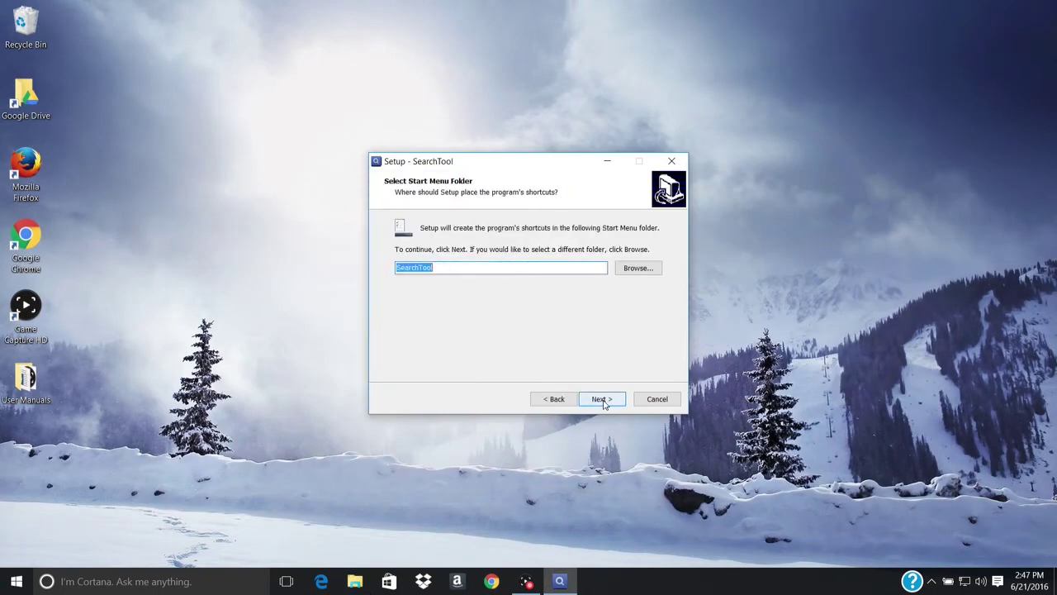
pyautogui.click(604, 400)
pyautogui.click(603, 400)
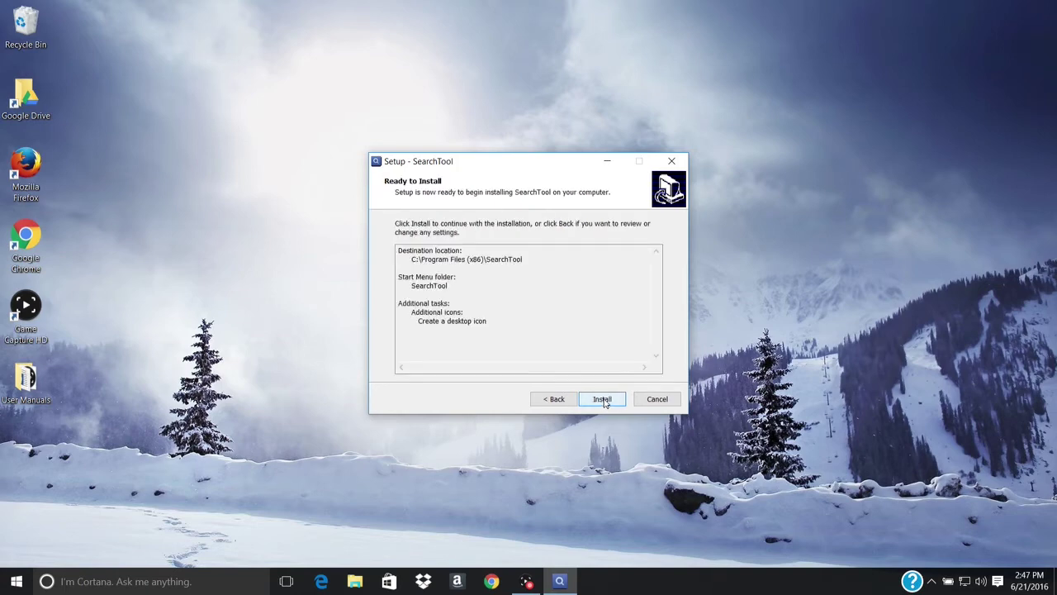
pyautogui.click(604, 400)
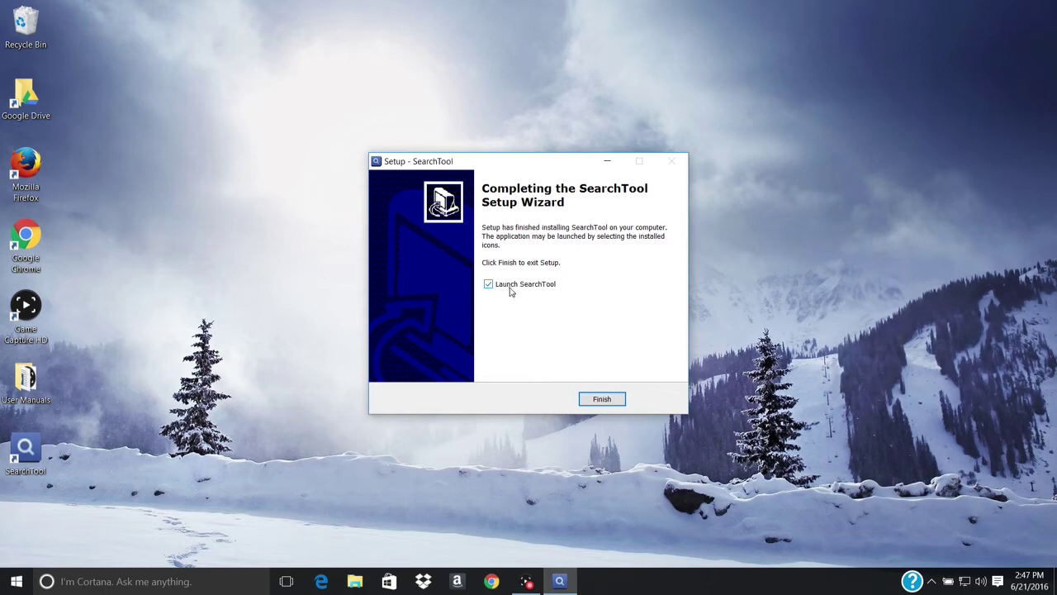
pyautogui.click(588, 399)
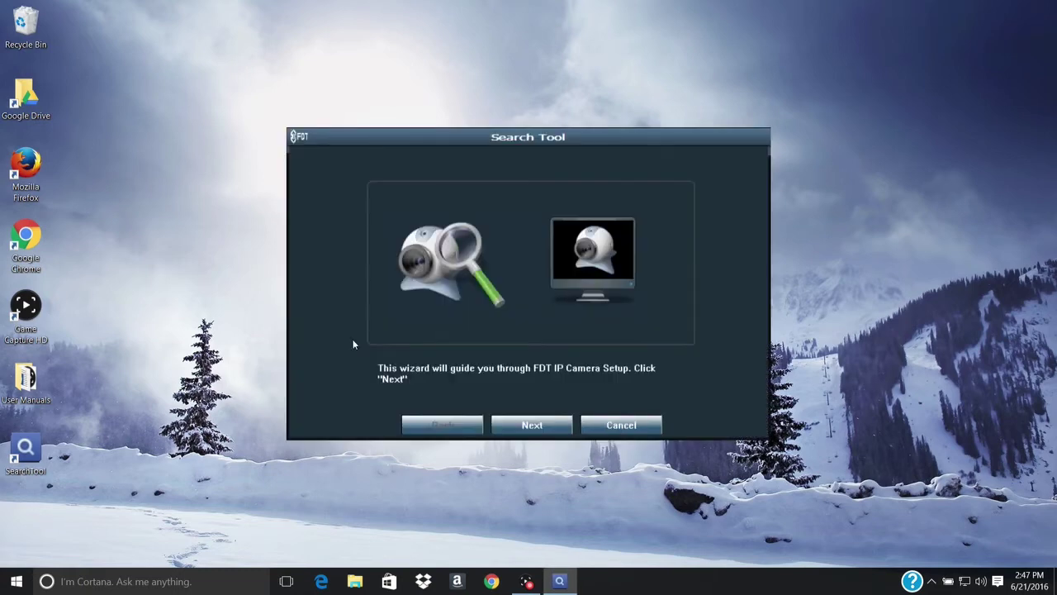
# - Search the network for cameras and open the one at 10.0.6.29
pyautogui.click(524, 427)
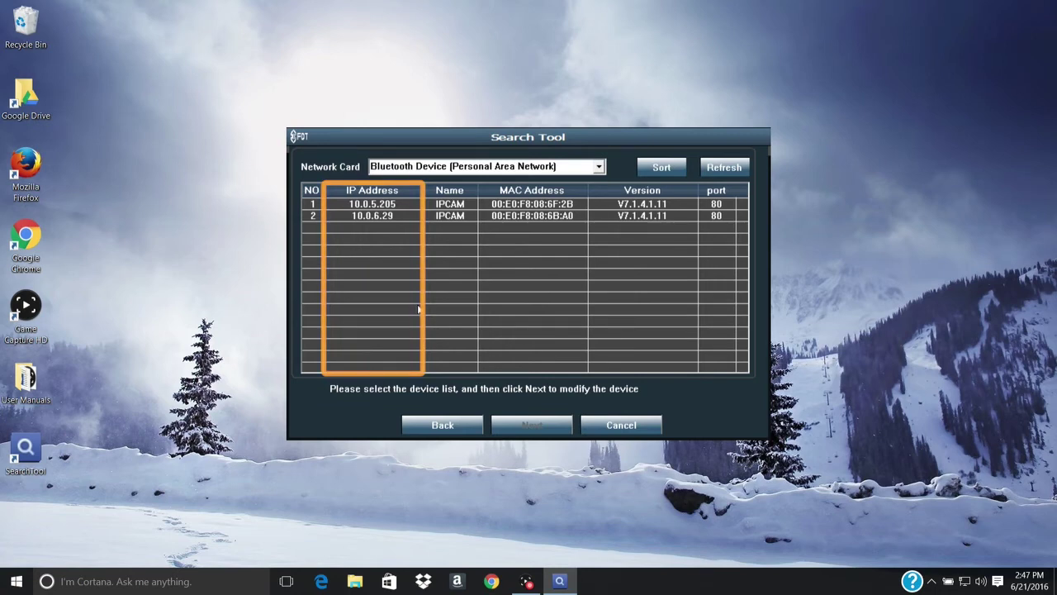
pyautogui.click(396, 216)
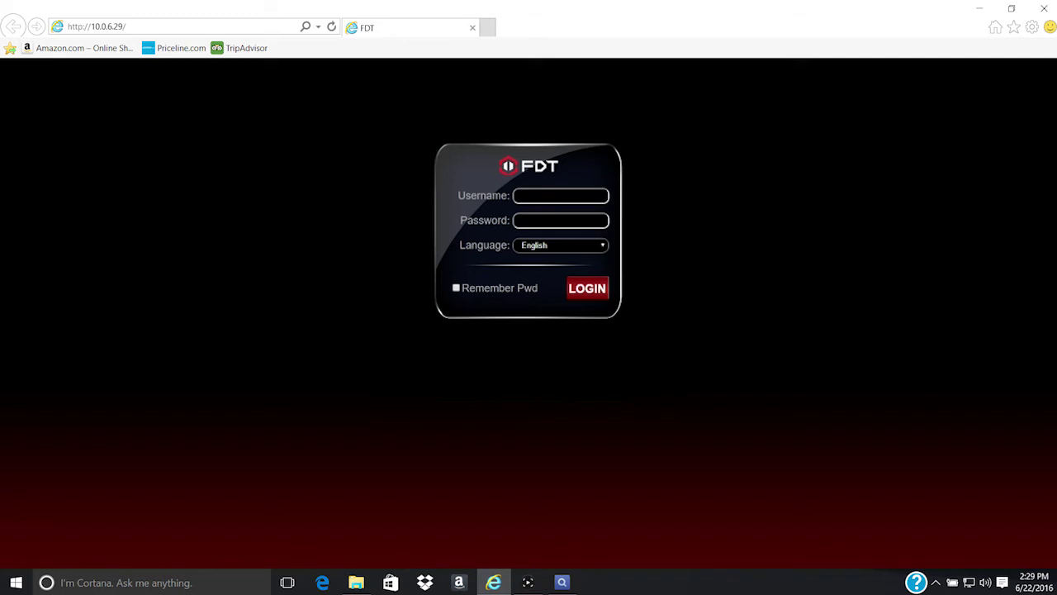
# - Log in to the camera's web interface as admin with the default password
pyautogui.click(575, 196)
pyautogui.write('ad')
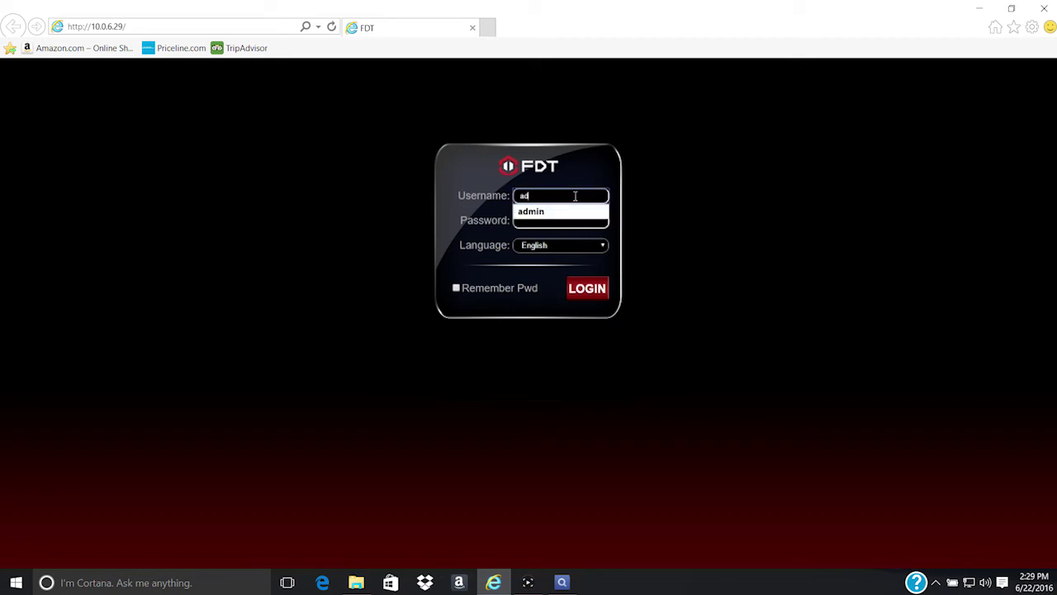
pyautogui.press('Down')
pyautogui.press('Tab')
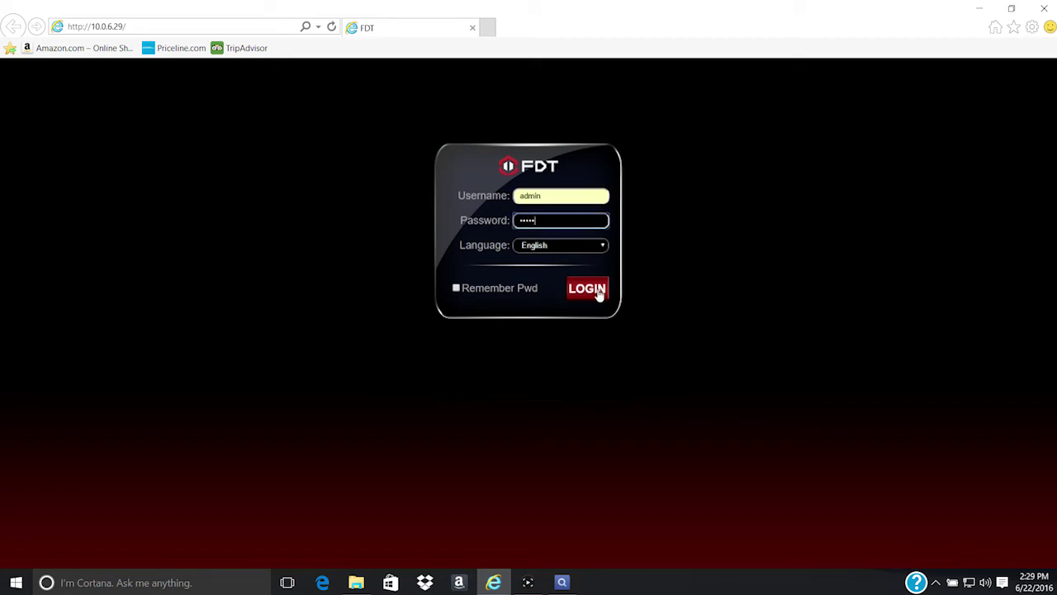
pyautogui.click(598, 293)
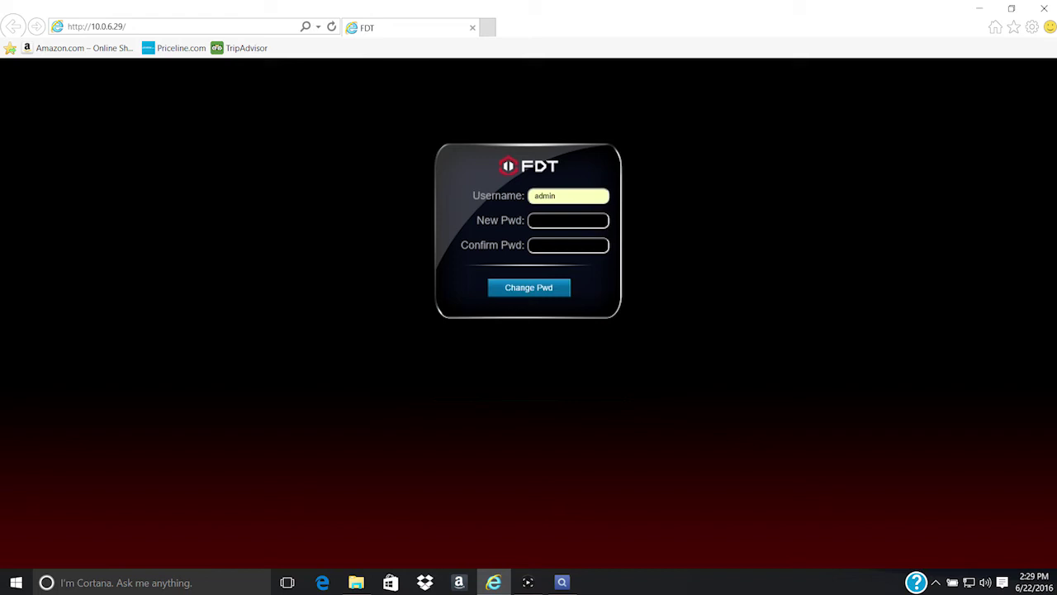
# - Enter and confirm a new admin password, then submit the change
pyautogui.click(571, 219)
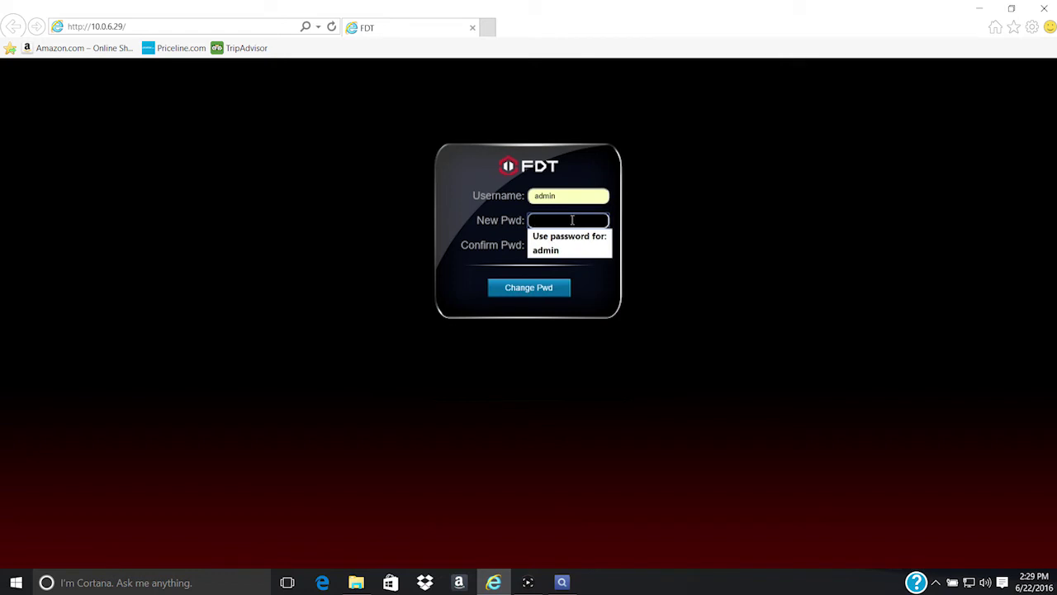
pyautogui.write('***')
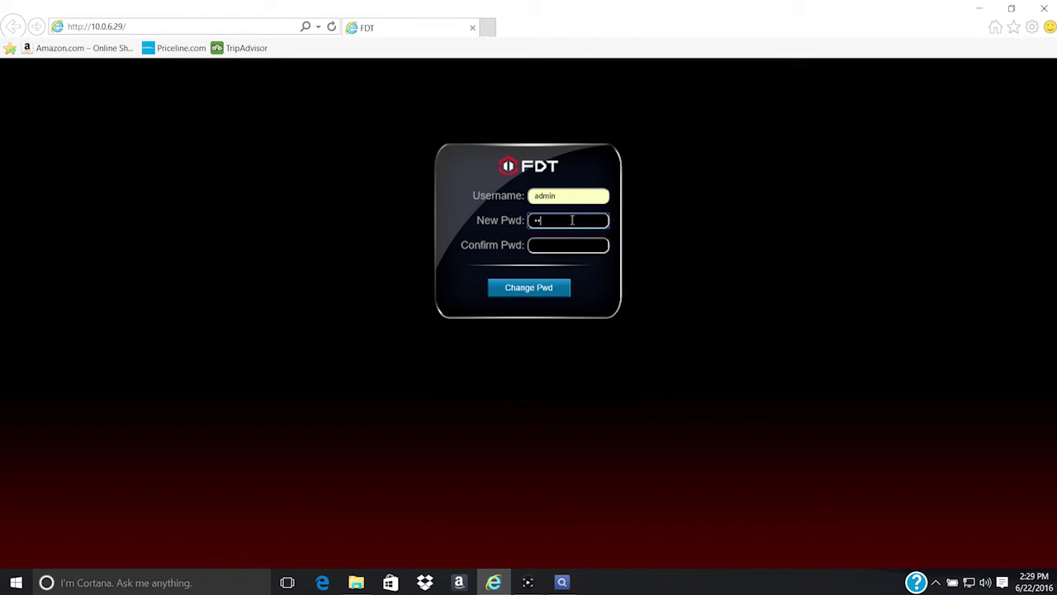
pyautogui.write('*********')
pyautogui.click(571, 244)
pyautogui.write('***')
pyautogui.write('*********')
pyautogui.click(547, 295)
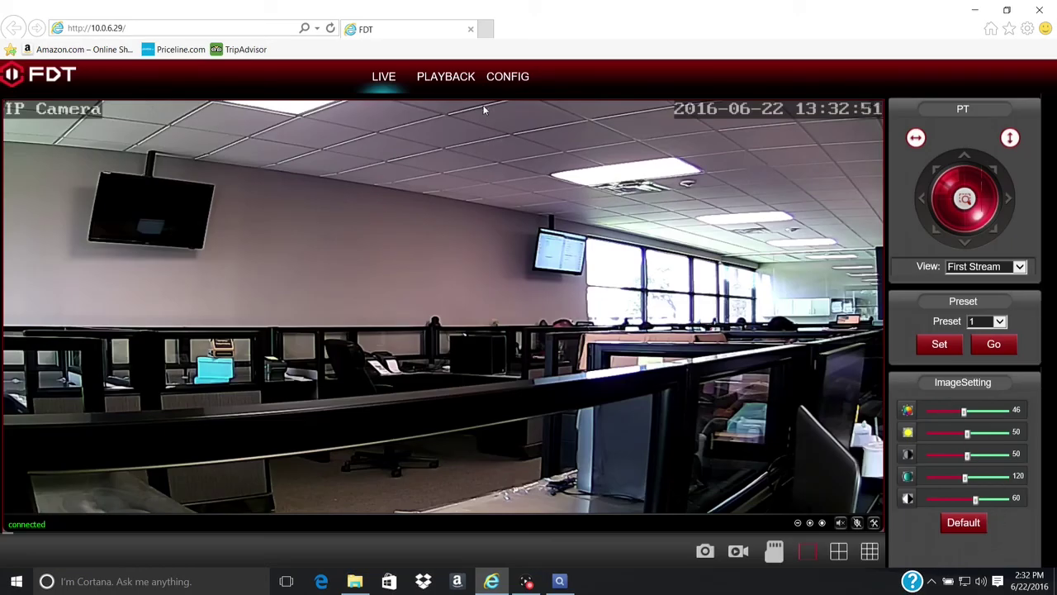
# - Browse the Playback page, then the Media > Video configuration panel
pyautogui.click(446, 77)
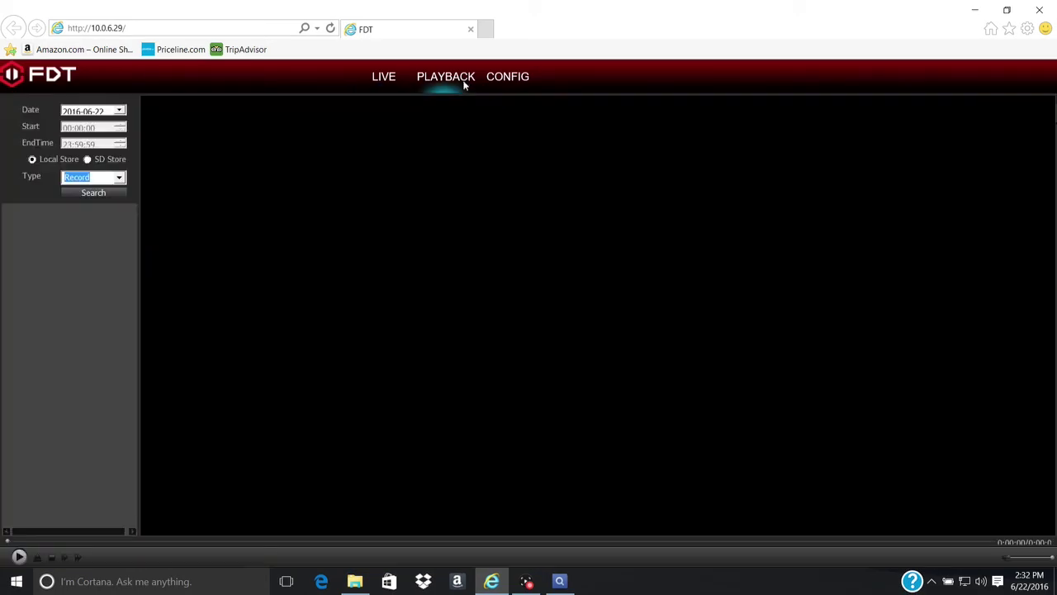
pyautogui.click(516, 78)
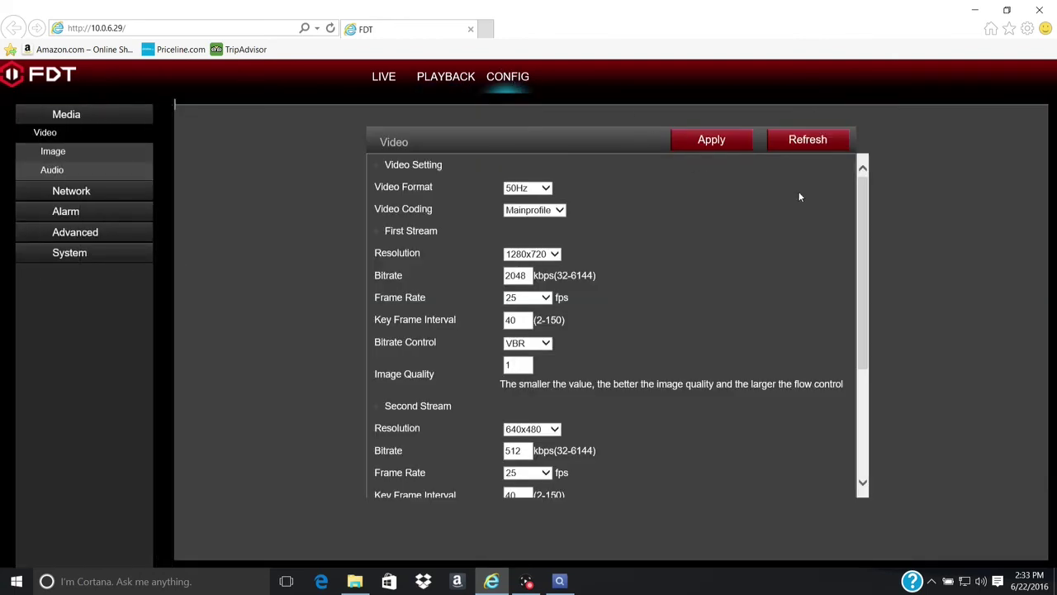
pyautogui.moveTo(865, 196); pyautogui.dragTo(864, 252)
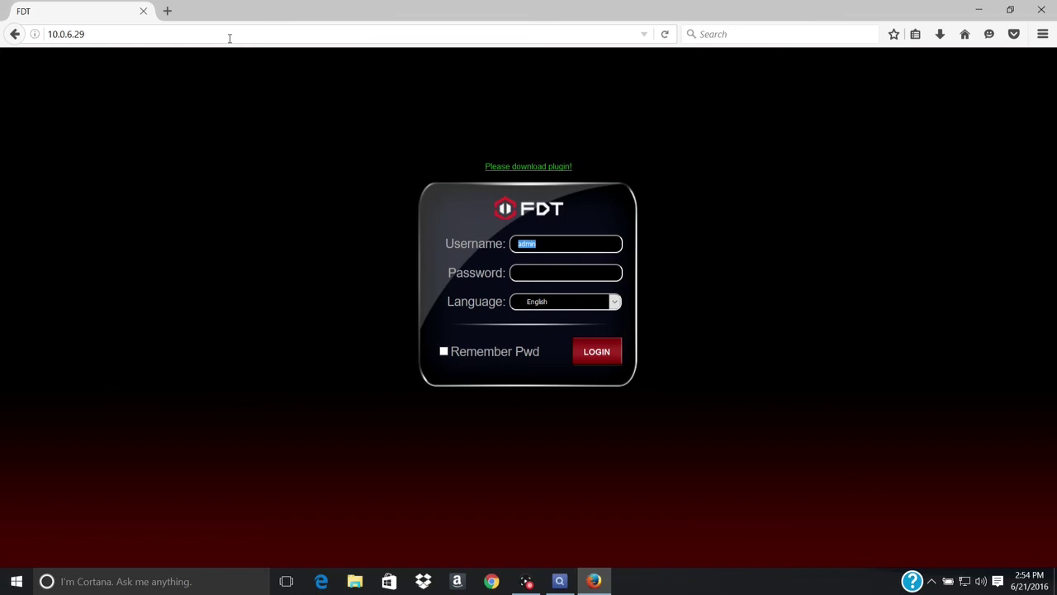
# - Download and save the WebCam_Plug plugin installer, then run it from Downloads
pyautogui.click(547, 167)
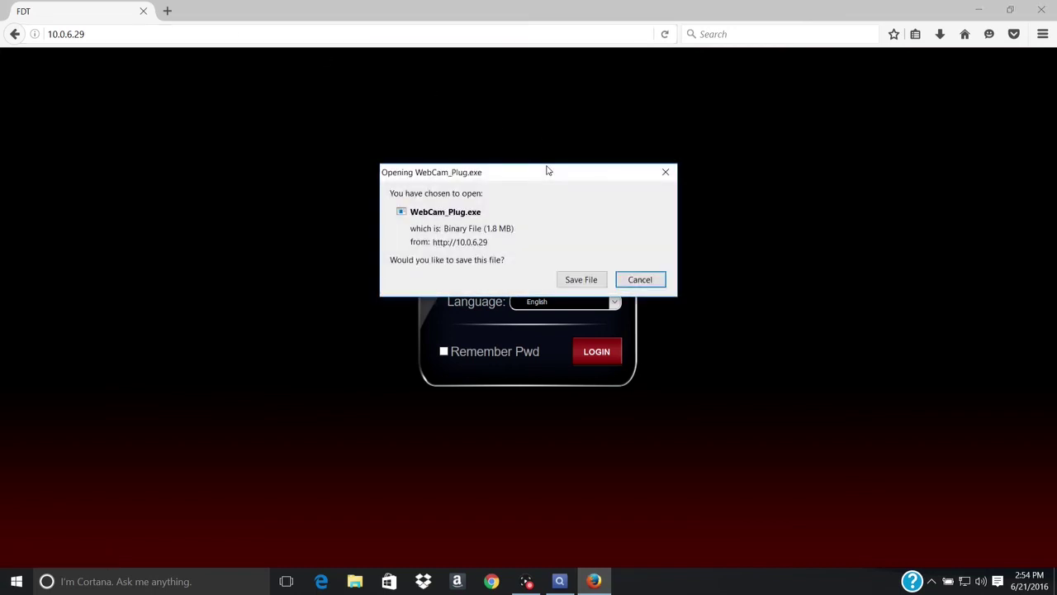
pyautogui.click(578, 283)
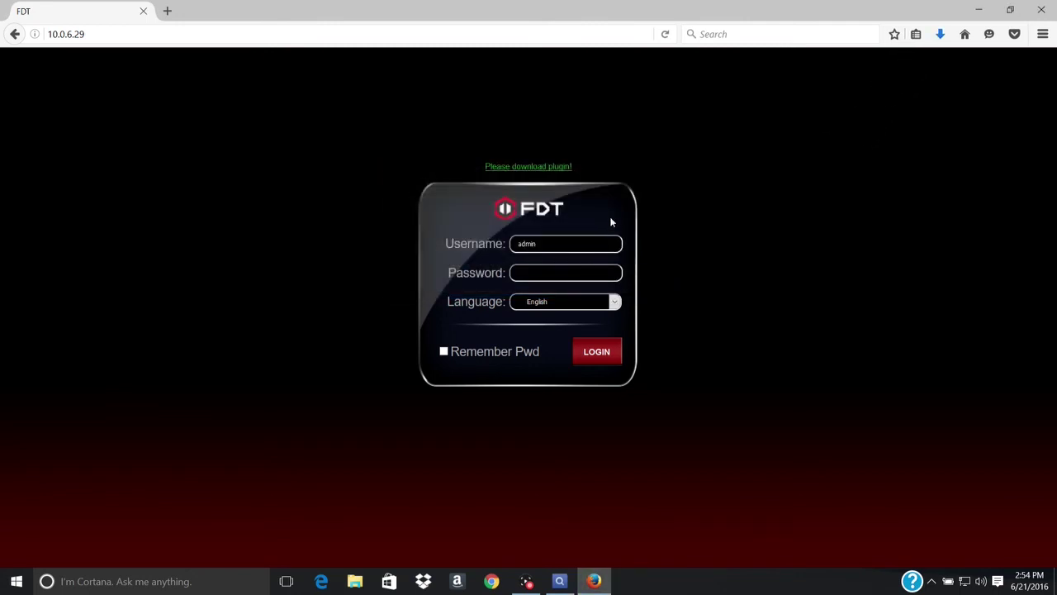
pyautogui.click(940, 34)
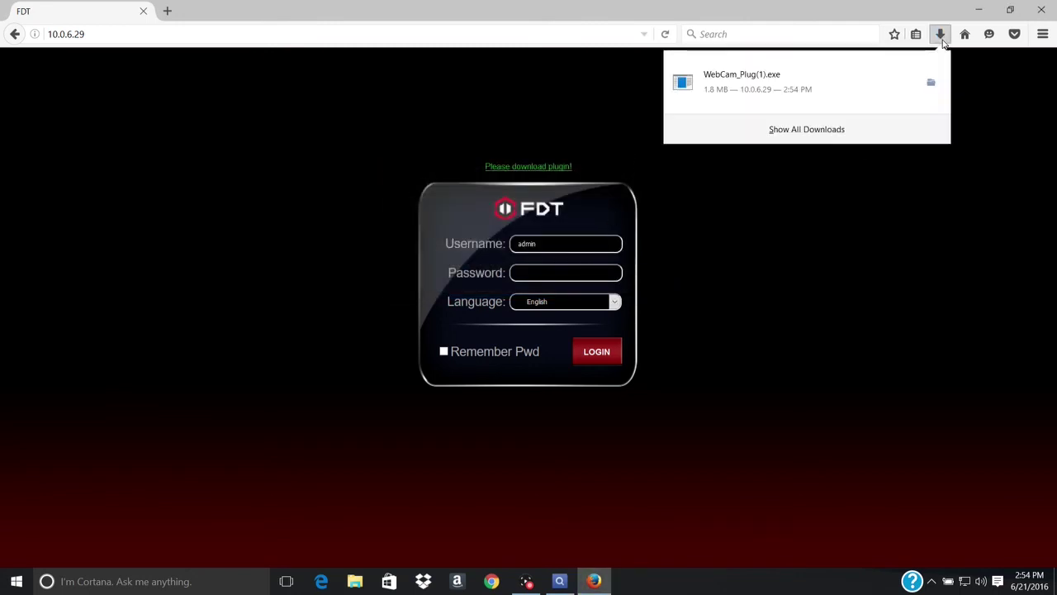
pyautogui.click(785, 87)
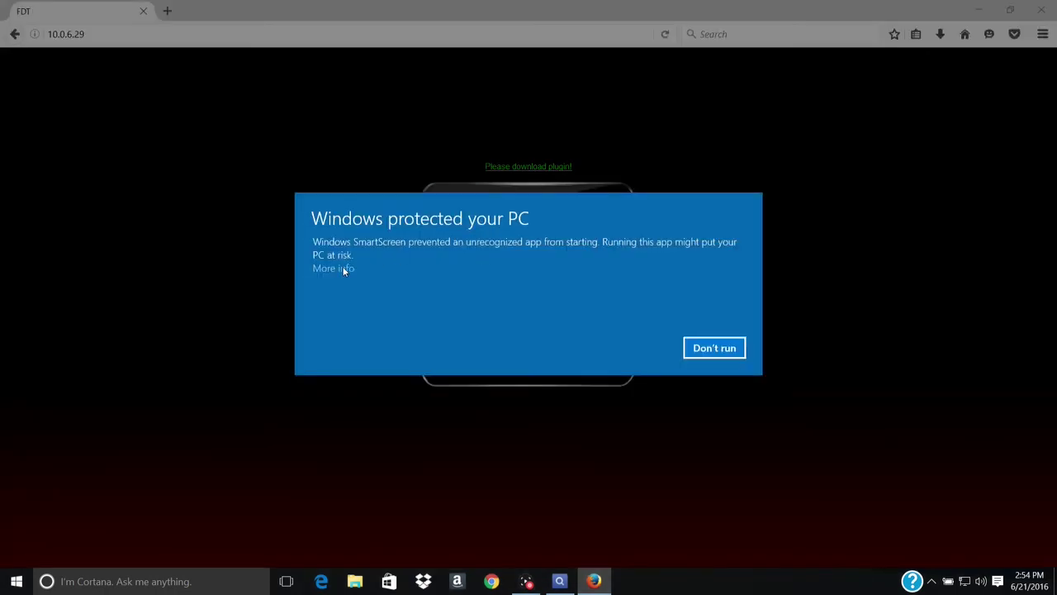
# - Bypass the SmartScreen and permission prompts and install WebCam_Plug through its wizard
pyautogui.click(345, 269)
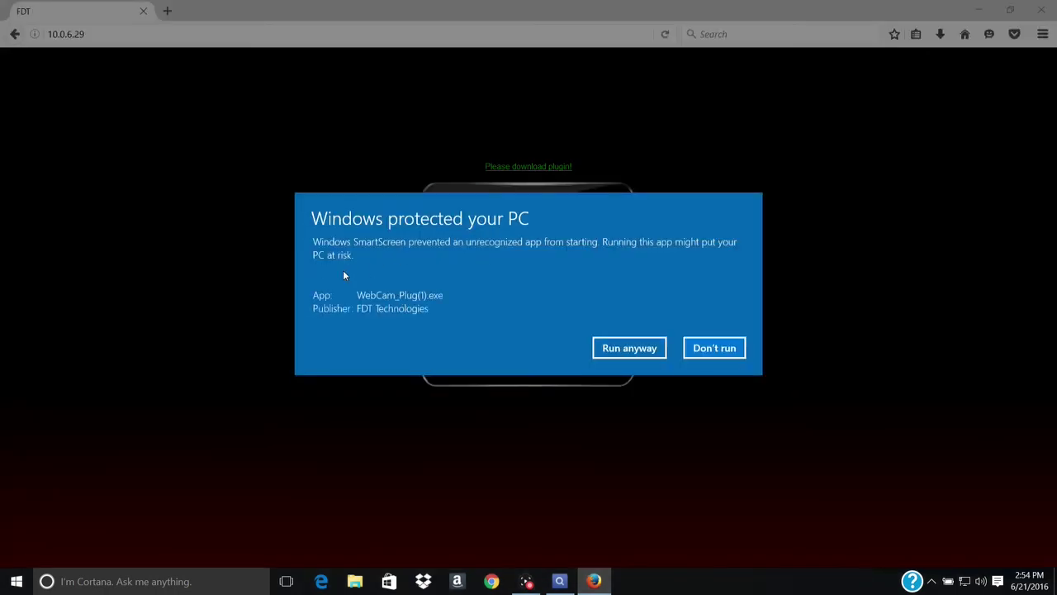
pyautogui.click(607, 347)
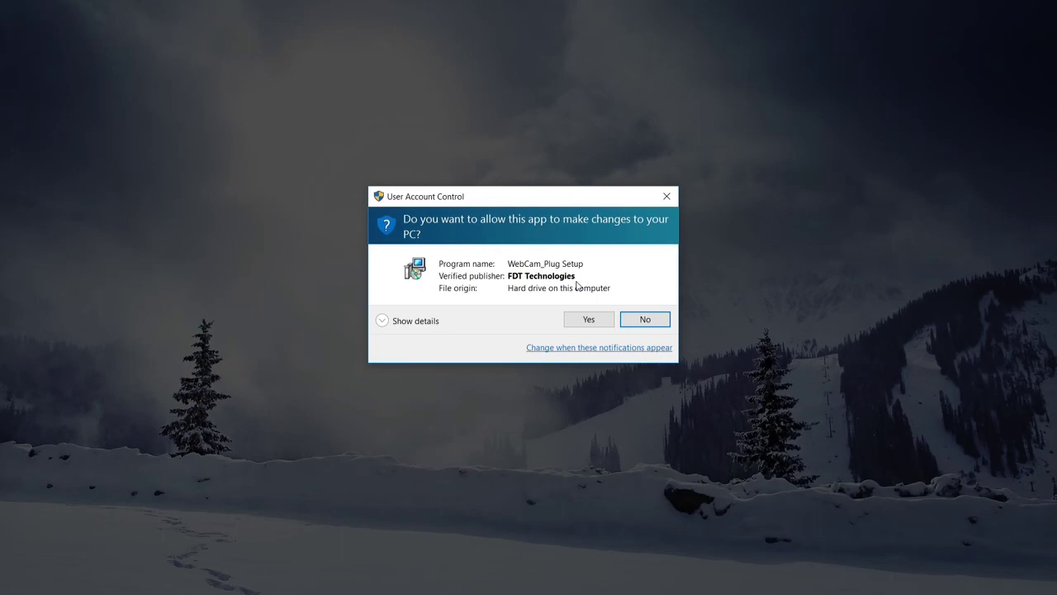
pyautogui.click(589, 319)
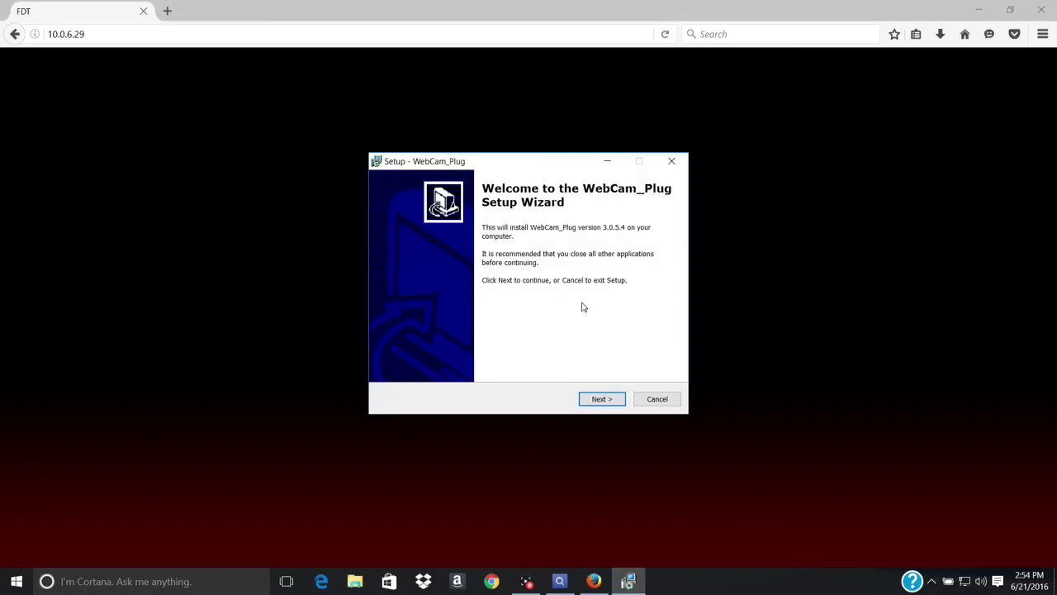
pyautogui.click(599, 403)
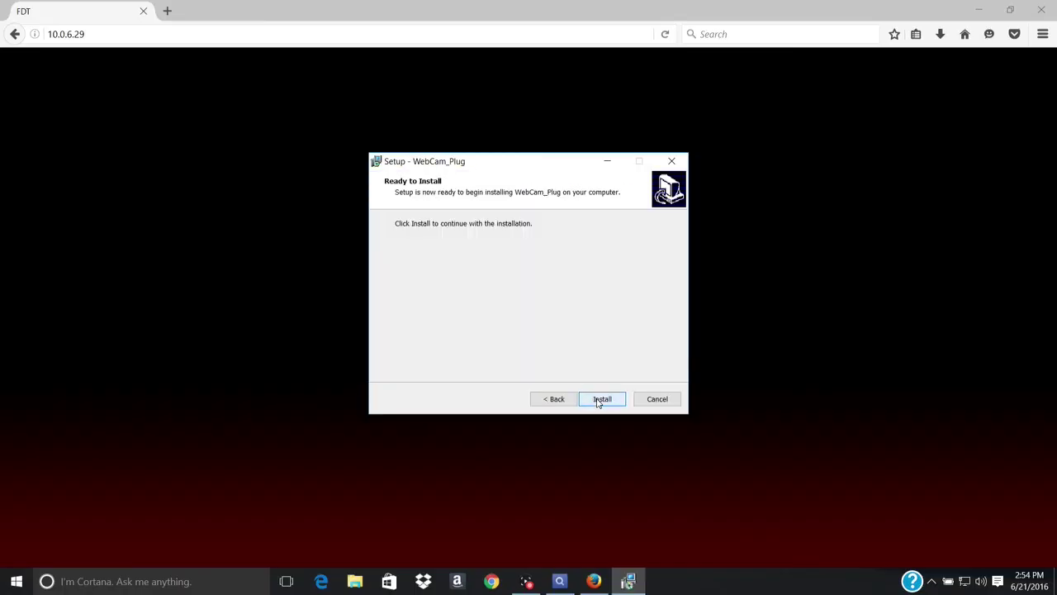
pyautogui.click(599, 404)
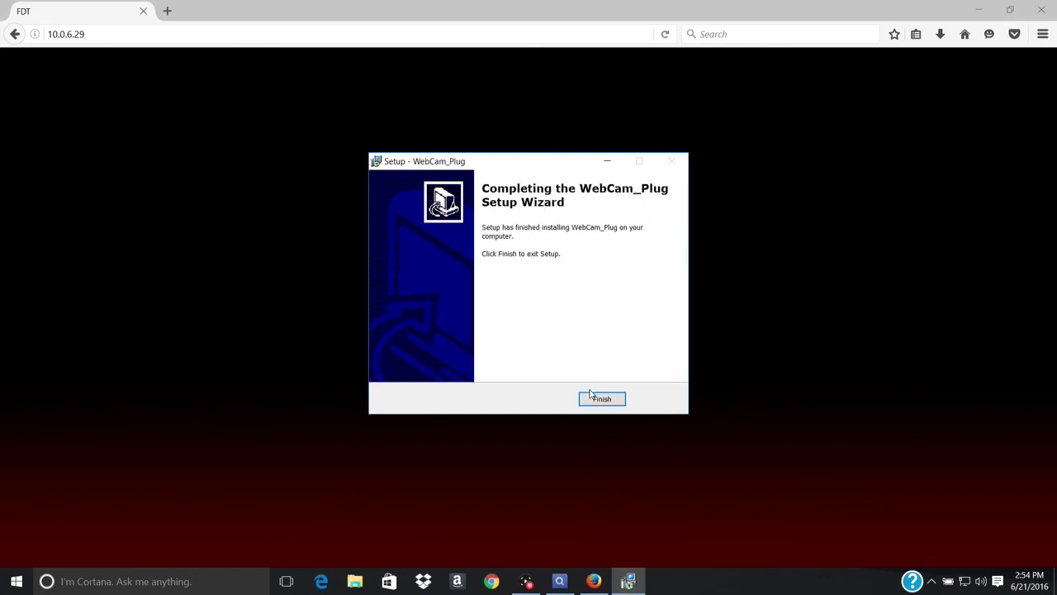
pyautogui.click(601, 399)
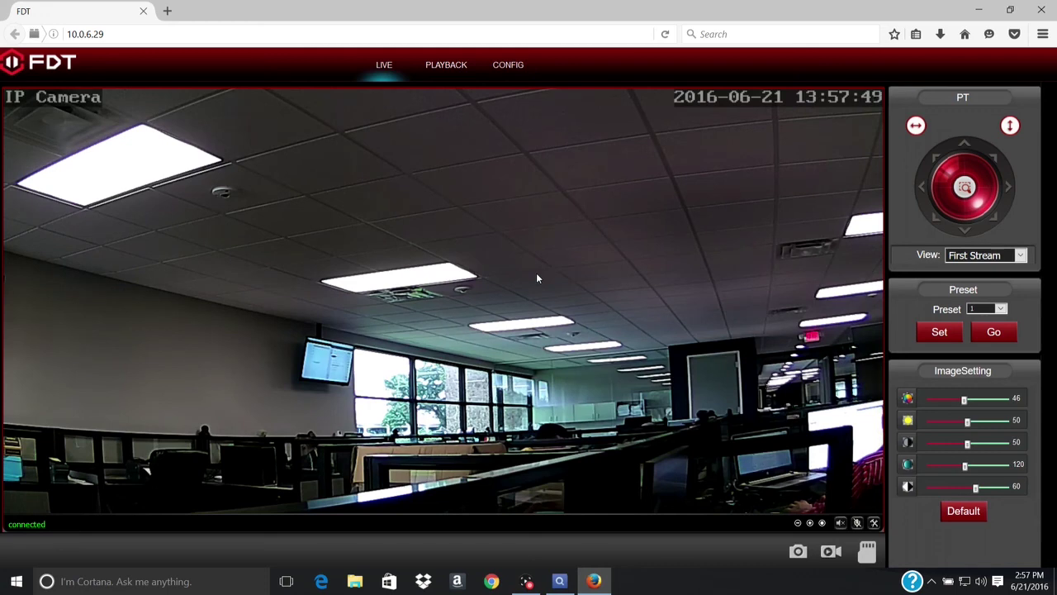
# - View the Playback page, then scroll through the Video configuration settings
pyautogui.click(452, 69)
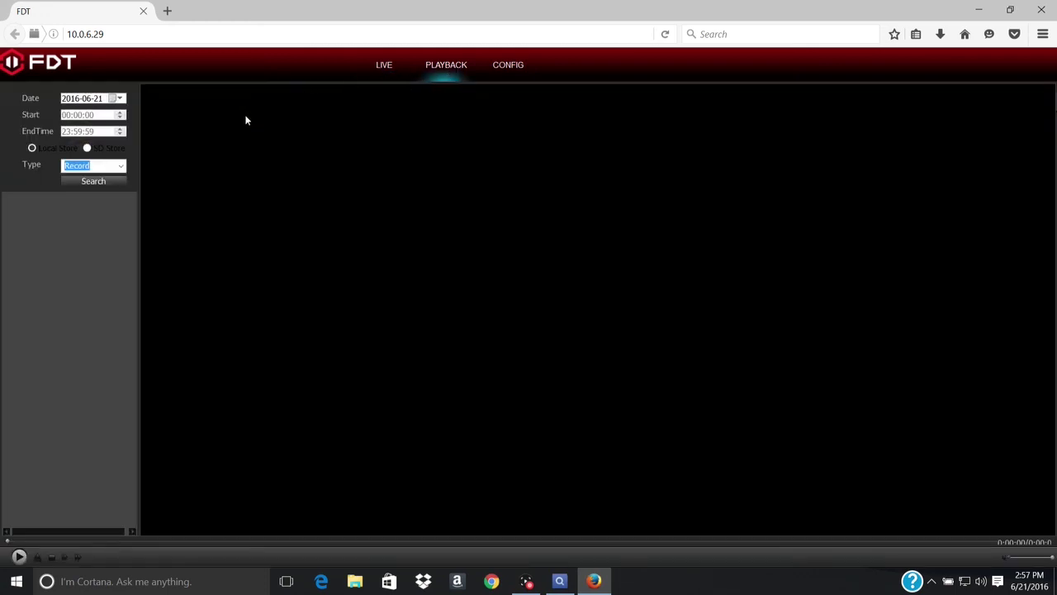
pyautogui.click(510, 65)
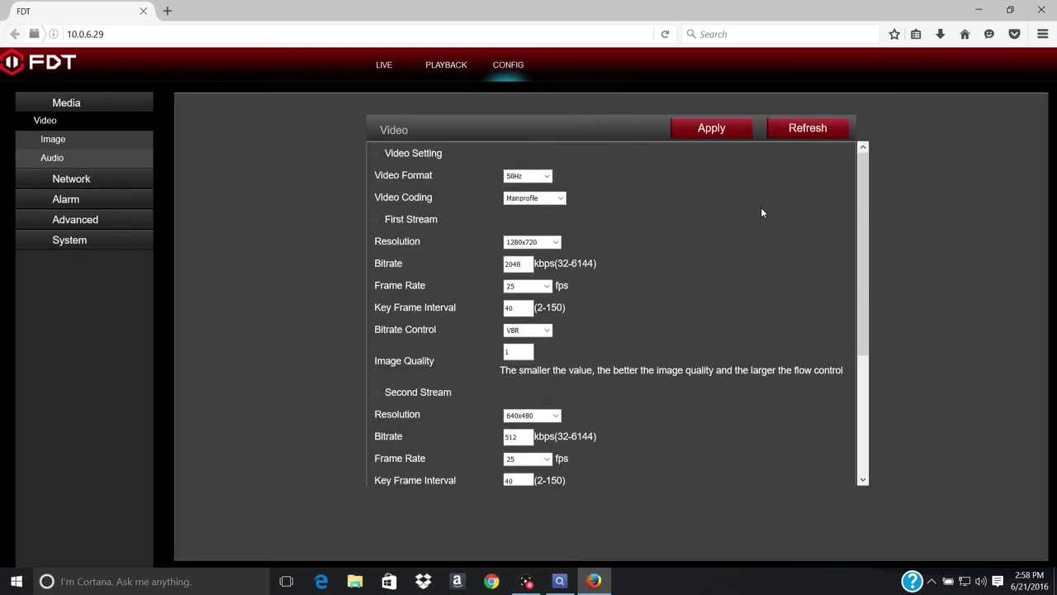
pyautogui.scroll(-2, 760, 212)
pyautogui.scroll(-2, 761, 211)
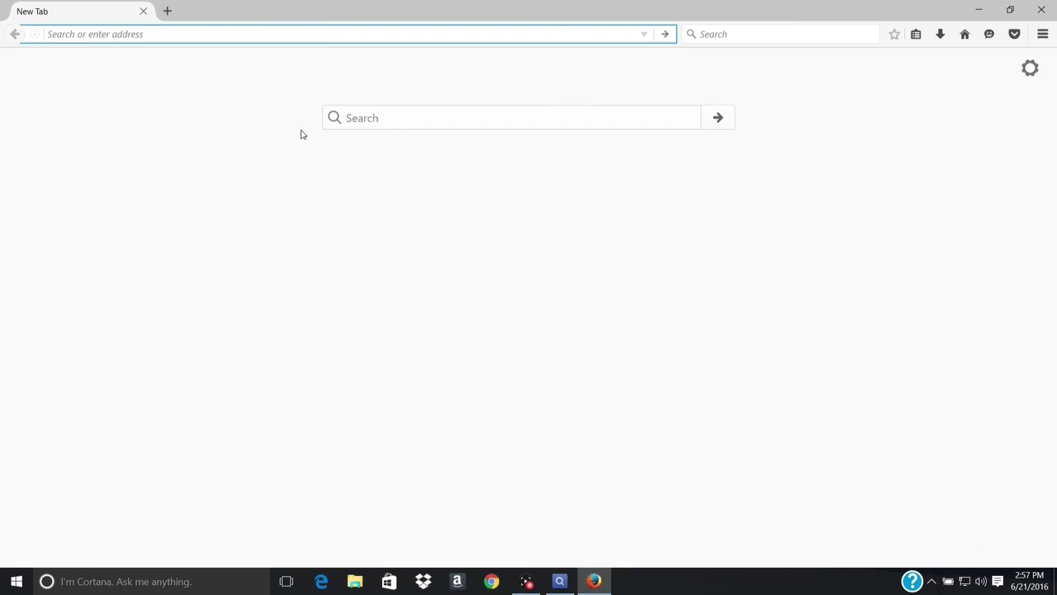
# - Go to 10.0.6.29, removing the autocompleted address, to load the camera login page
pyautogui.write('10.0.6.29/')
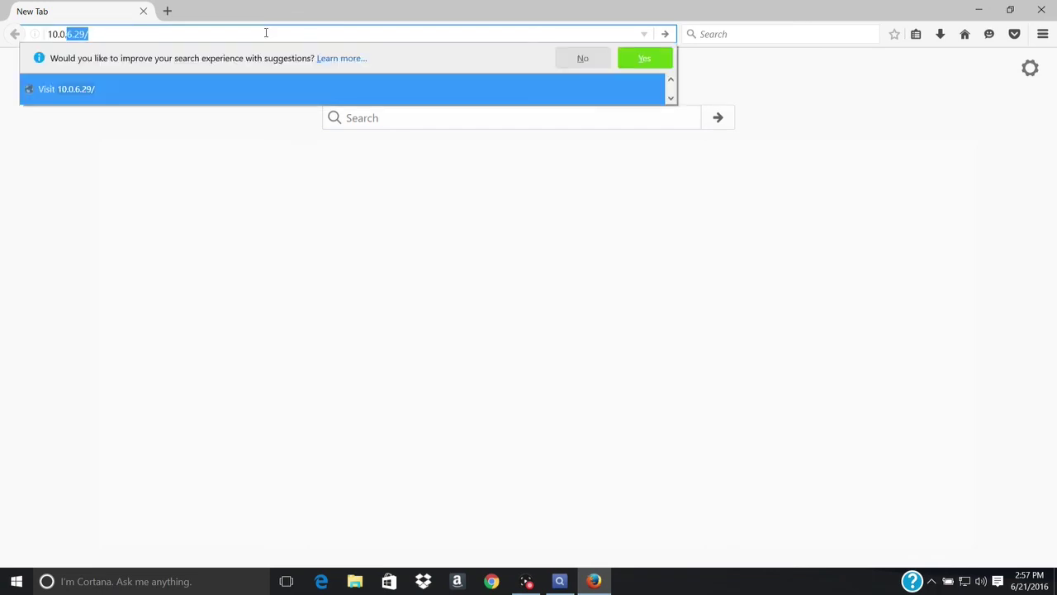
pyautogui.write('6')
pyautogui.press('Delete')
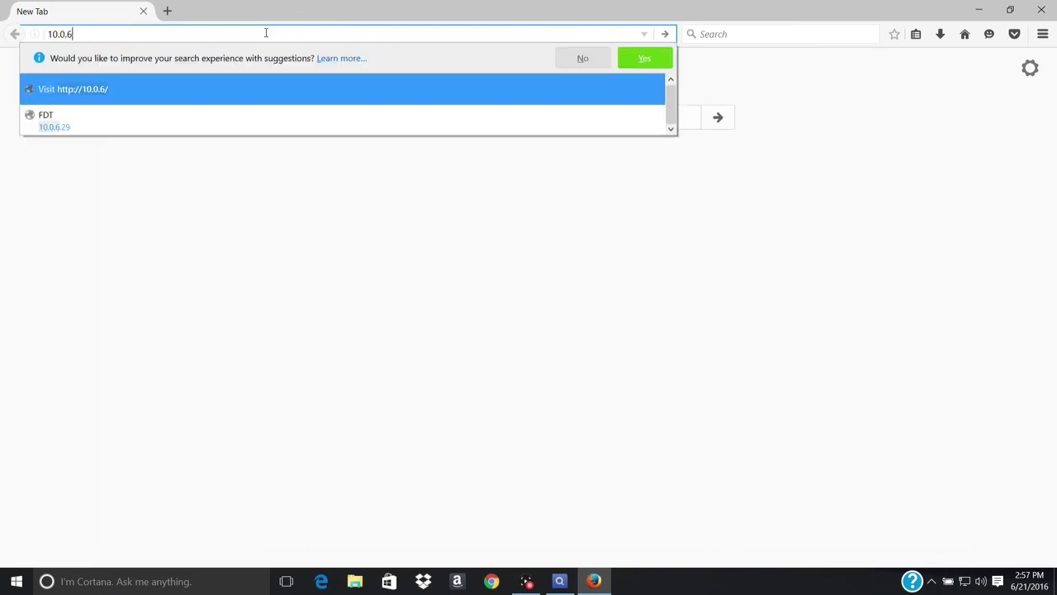
pyautogui.write('.29')
pyautogui.press('Return')
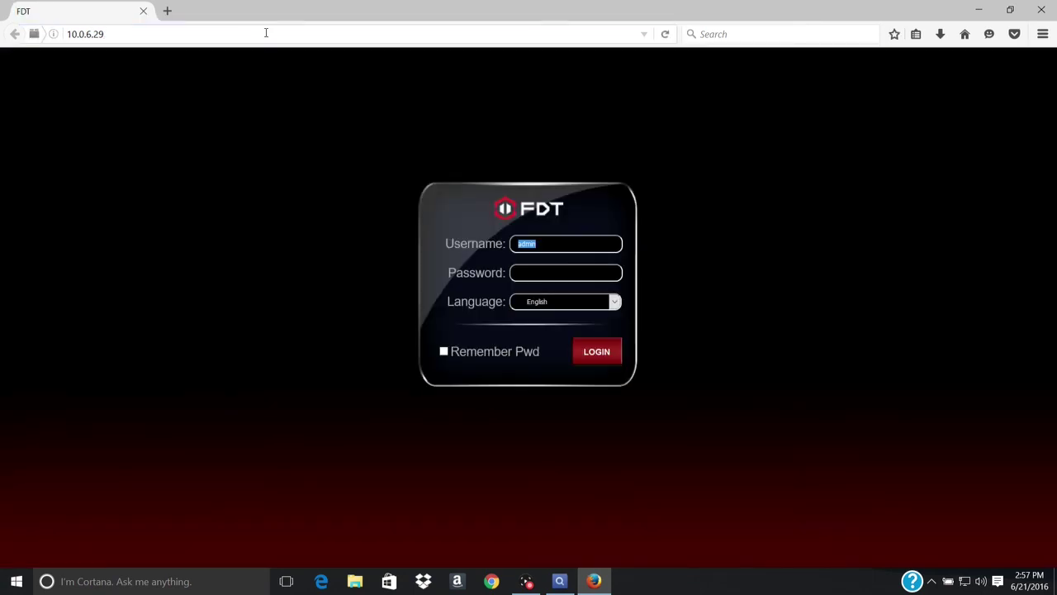